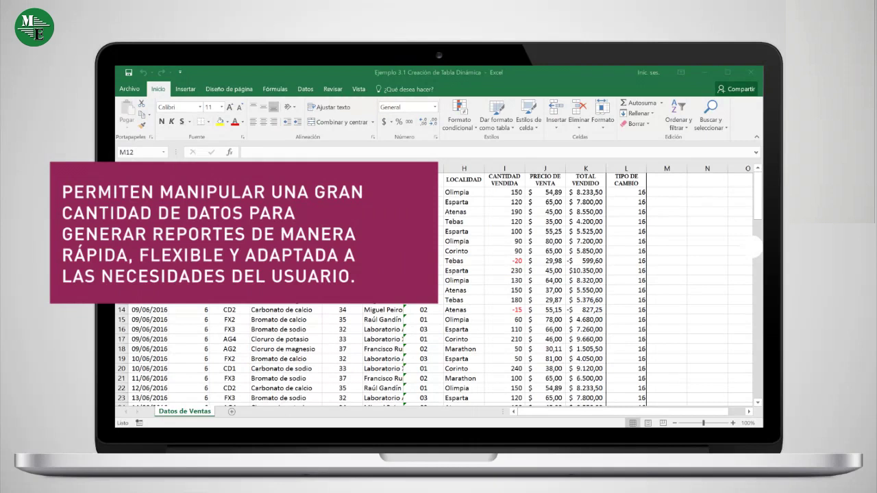
Step: Create a pivot table on a new worksheet from the sales data range A1:L108 of the Datos de Ventas sheet
{"action": "left_click", "coordinate": [284, 232]}
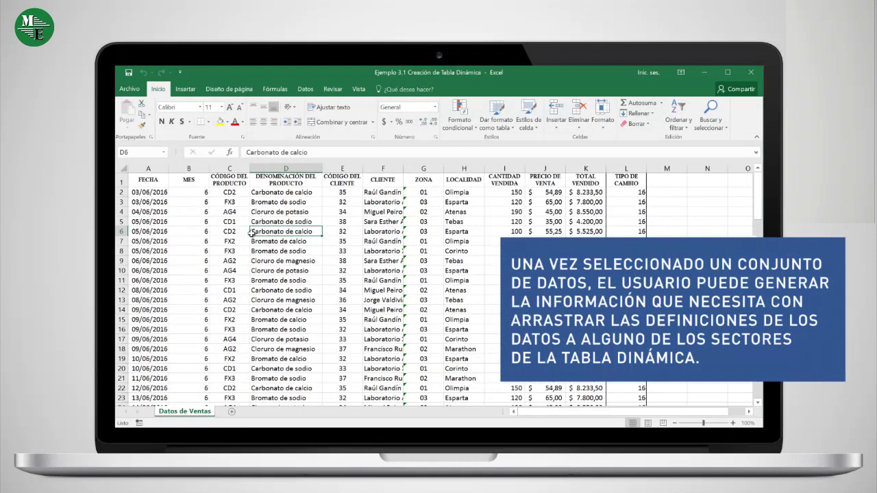
{"action": "left_click", "coordinate": [227, 192]}
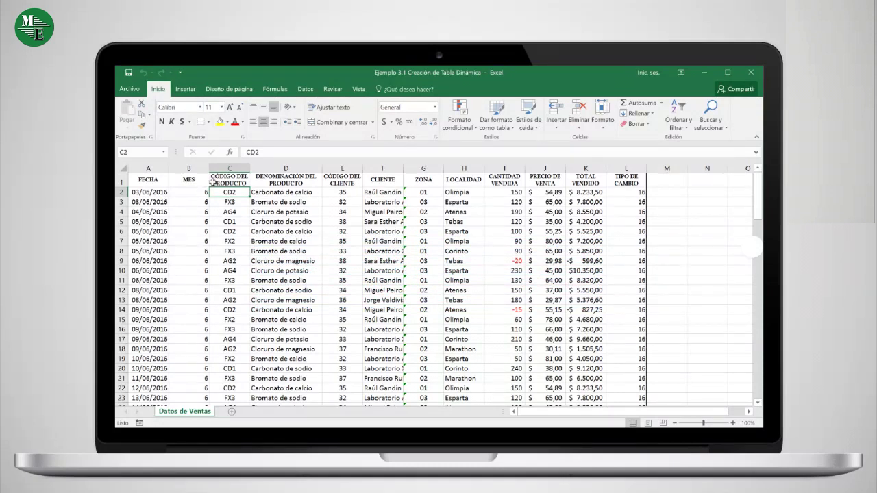
{"action": "left_click", "coordinate": [217, 182]}
{"action": "left_click", "coordinate": [231, 201]}
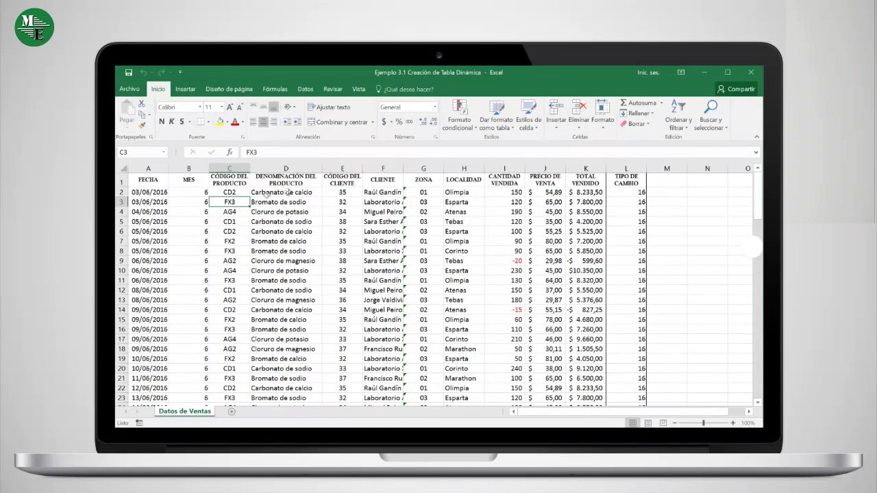
{"action": "left_click", "coordinate": [184, 90]}
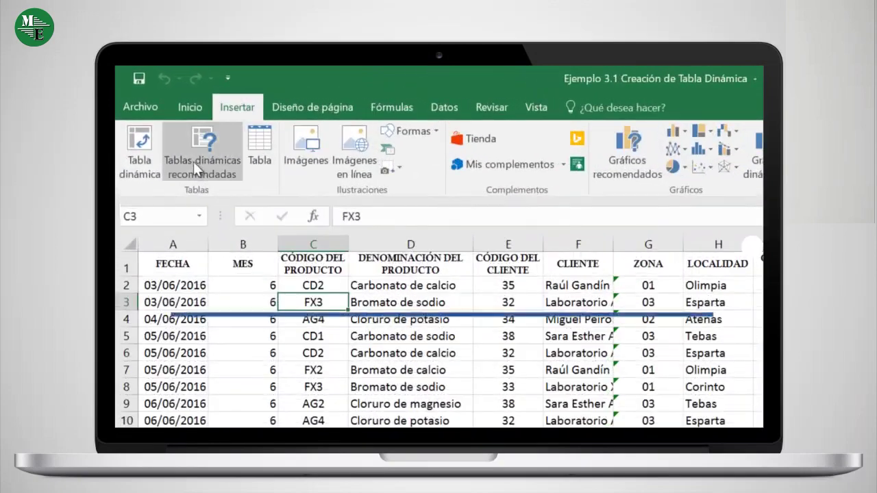
{"action": "left_click", "coordinate": [136, 167]}
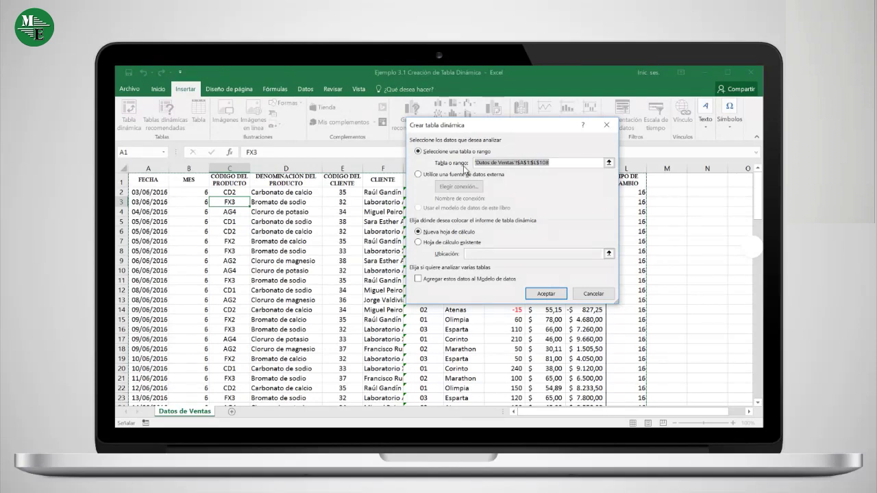
{"action": "left_click", "coordinate": [609, 163]}
{"action": "left_click_drag", "start_coordinate": [148, 180], "coordinate": [620, 385]}
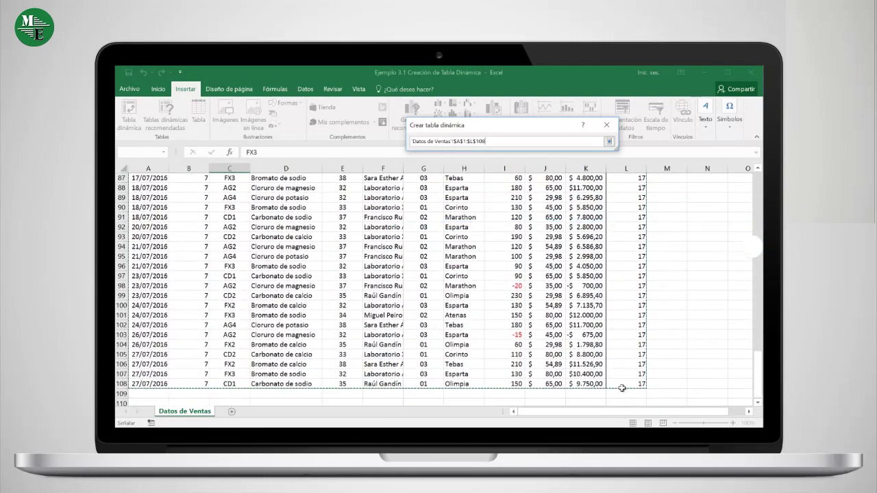
{"action": "left_click", "coordinate": [607, 141]}
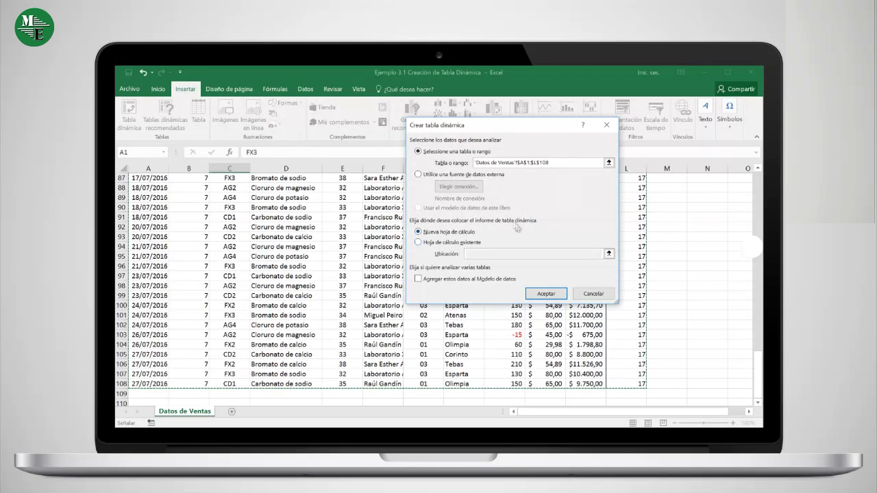
{"action": "left_click", "coordinate": [546, 294]}
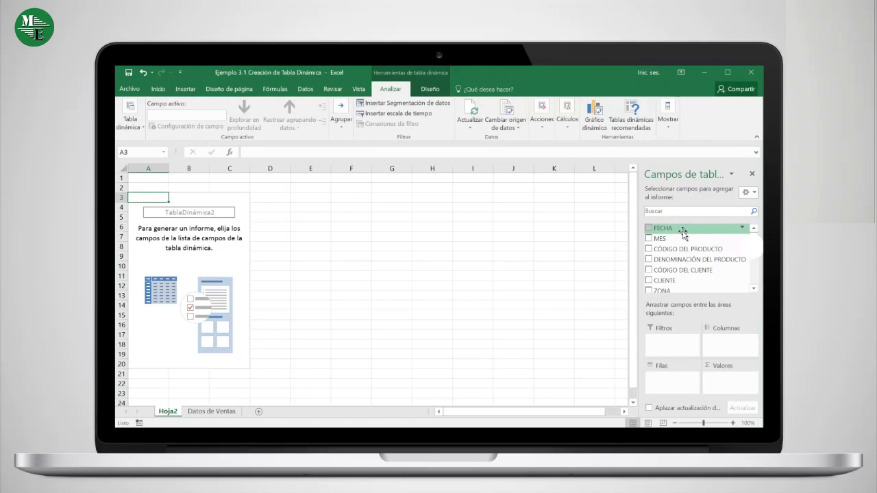
Step: Add the DENOMINACIÓN DEL PRODUCTO field to the rows of the empty pivot table
{"action": "scroll", "coordinate": [678, 247], "scroll_direction": "down", "scroll_amount": 2}
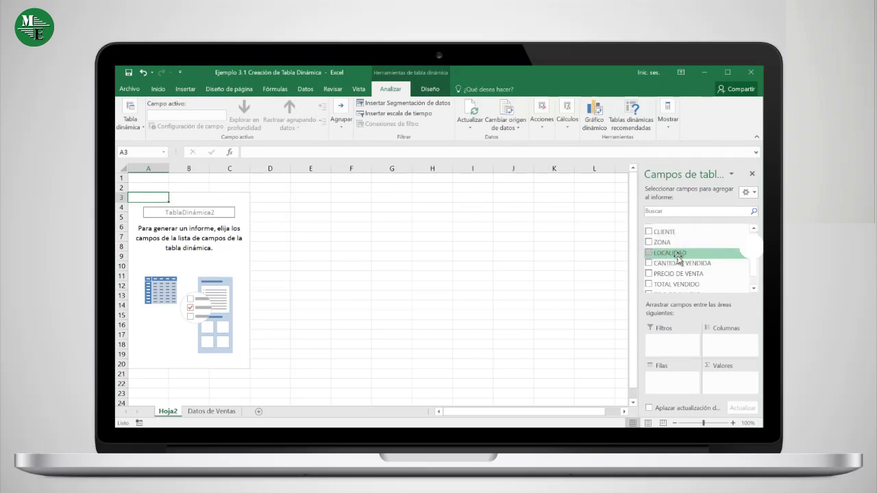
{"action": "scroll", "coordinate": [678, 257], "scroll_direction": "up", "scroll_amount": 2}
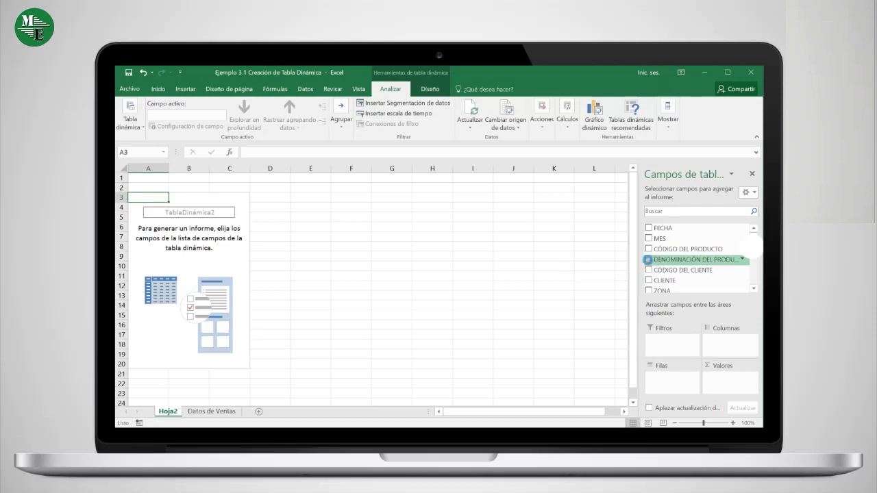
{"action": "left_click", "coordinate": [649, 261]}
{"action": "left_click_drag", "start_coordinate": [647, 263], "coordinate": [676, 382]}
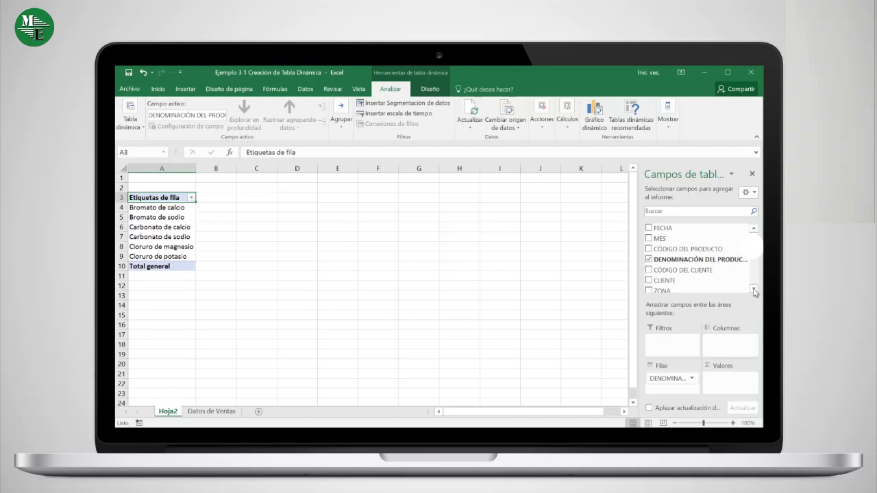
Step: Add CANTIDAD VENDIDA, PRECIO DE VENTA and TOTAL VENDIDO as summed values, placing TOTAL VENDIDO before PRECIO DE VENTA
{"action": "scroll", "coordinate": [755, 292], "scroll_direction": "down", "scroll_amount": 5}
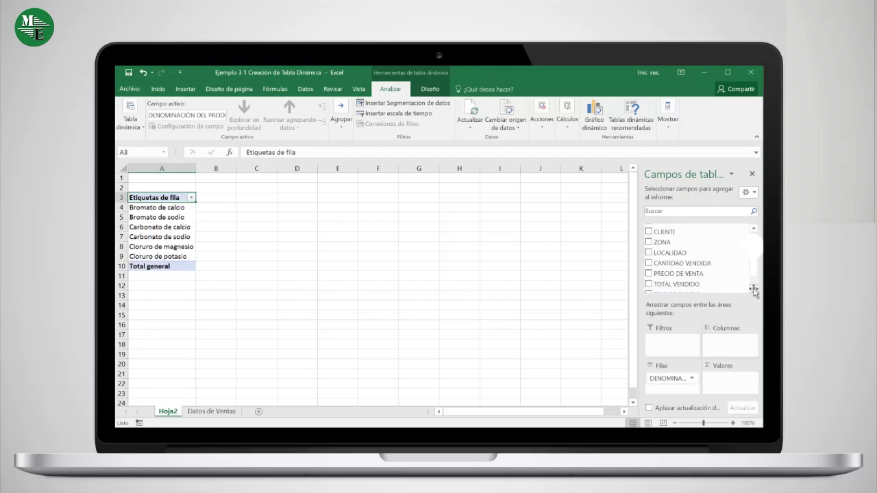
{"action": "left_click_drag", "start_coordinate": [685, 263], "coordinate": [736, 382]}
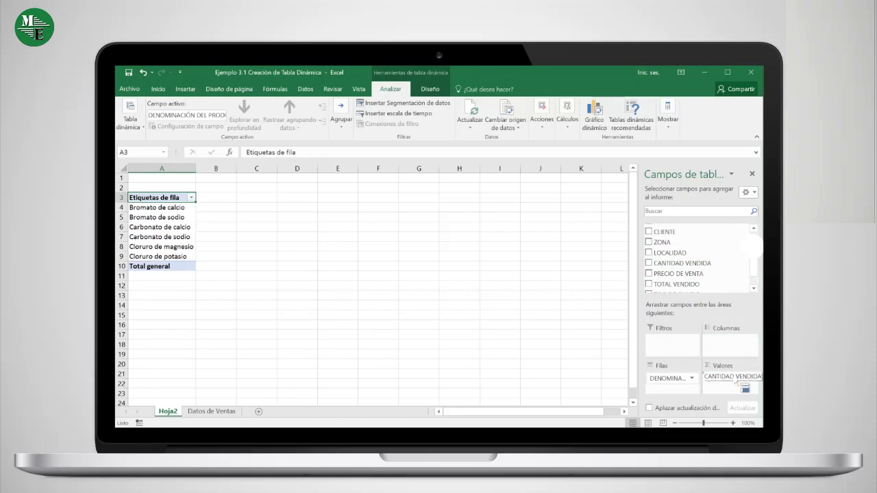
{"action": "left_click_drag", "start_coordinate": [736, 384], "coordinate": [736, 381]}
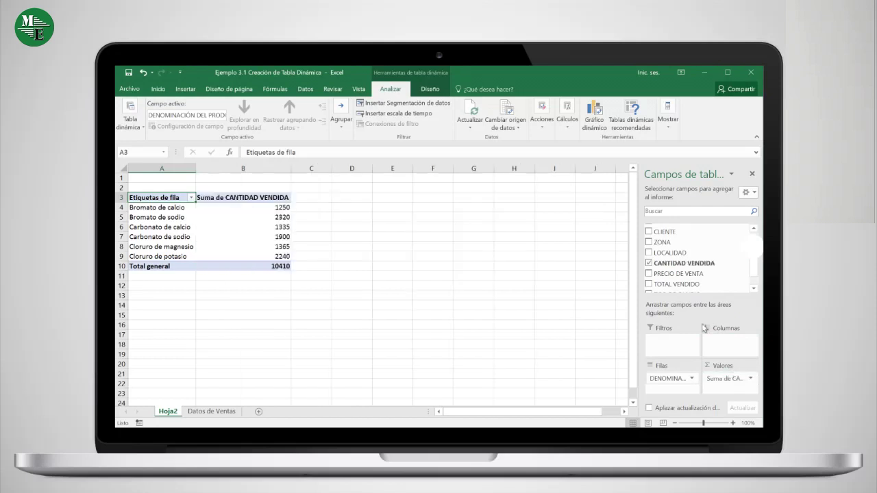
{"action": "left_click_drag", "start_coordinate": [673, 277], "coordinate": [725, 398]}
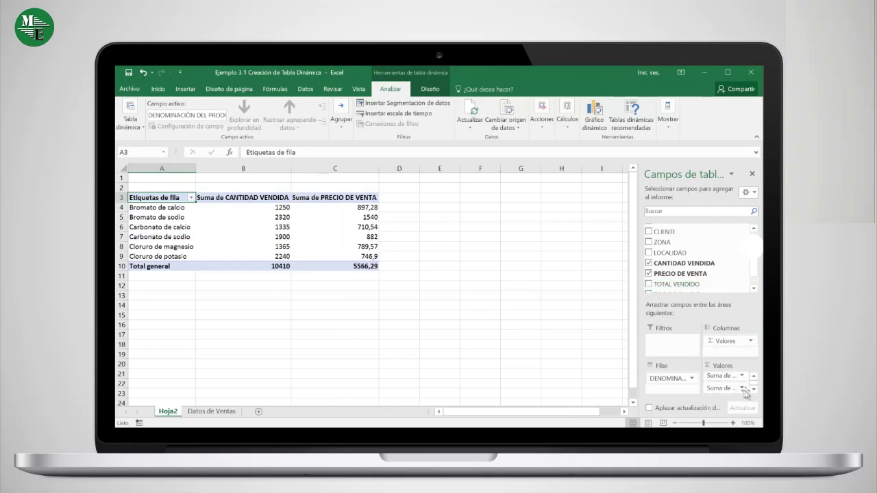
{"action": "left_click_drag", "start_coordinate": [662, 286], "coordinate": [724, 388]}
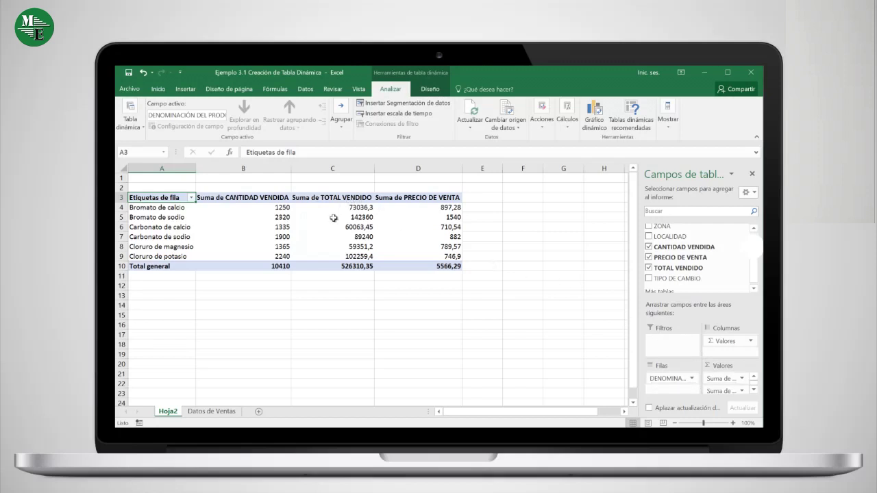
Step: Add the LOCALIDAD field to the pivot table rows, nested under the product name
{"action": "mouse_move", "coordinate": [334, 218]}
{"action": "mouse_move", "coordinate": [246, 228]}
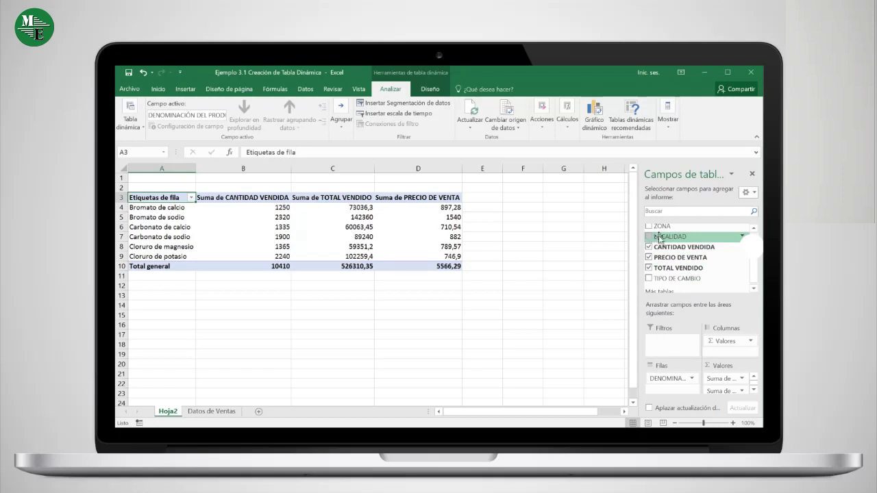
{"action": "left_click_drag", "start_coordinate": [659, 237], "coordinate": [678, 390]}
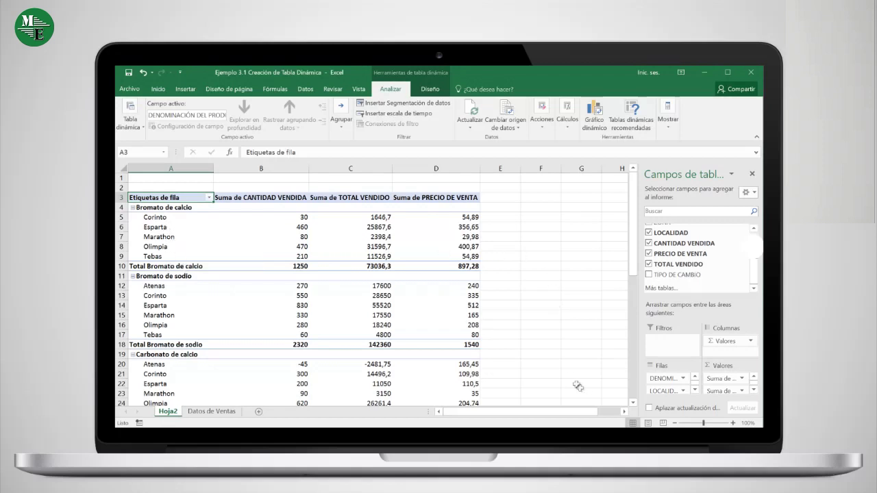
Step: Add the FECHA and MES fields as report filters of the pivot table
{"action": "scroll", "coordinate": [757, 262], "scroll_direction": "up", "scroll_amount": 1}
{"action": "scroll", "coordinate": [756, 262], "scroll_direction": "up", "scroll_amount": 2}
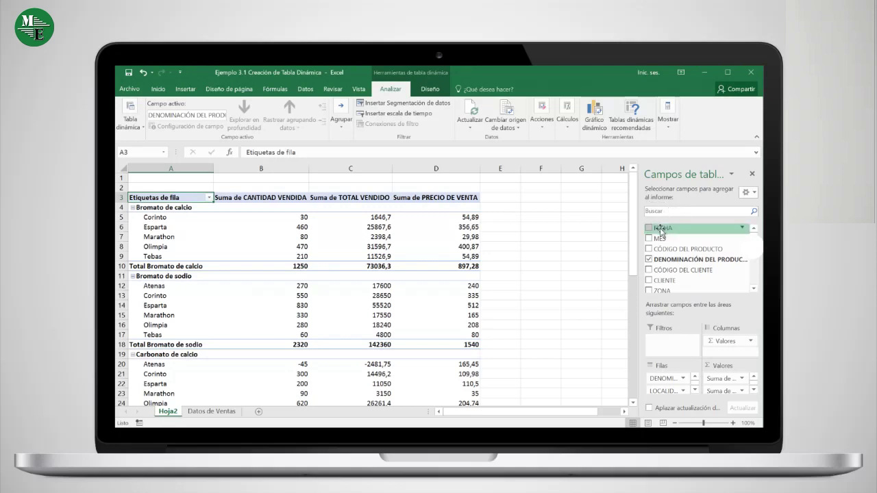
{"action": "left_click_drag", "start_coordinate": [660, 231], "coordinate": [662, 350]}
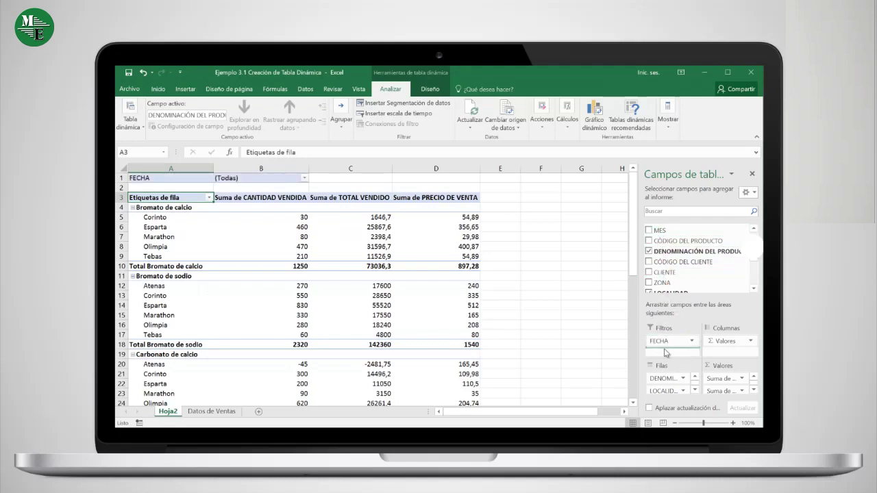
Step: Allow multiple selection in the MES report filter and show only month 6
{"action": "left_click", "coordinate": [305, 188]}
{"action": "left_click", "coordinate": [213, 259]}
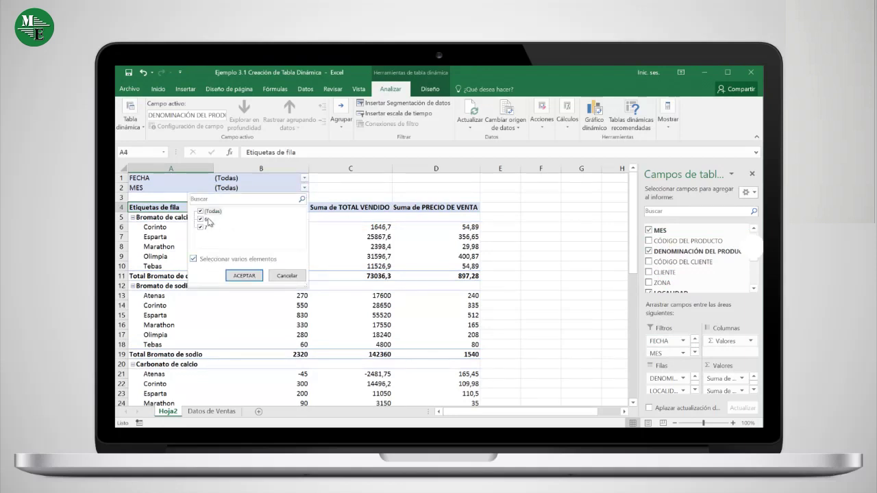
{"action": "left_click", "coordinate": [200, 212]}
{"action": "left_click", "coordinate": [200, 219]}
{"action": "left_click", "coordinate": [243, 275]}
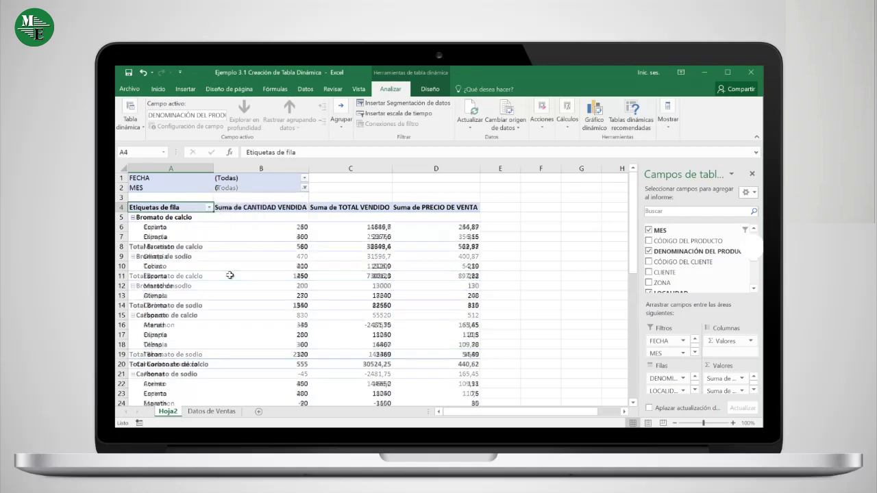
Step: Change the MES report filter to show only month 7
{"action": "left_click", "coordinate": [304, 187]}
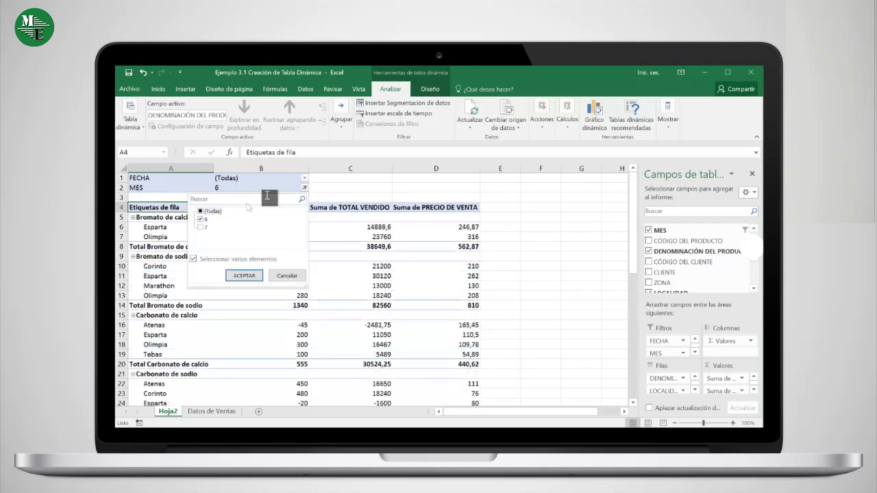
{"action": "left_click", "coordinate": [200, 219]}
{"action": "left_click", "coordinate": [201, 219]}
{"action": "left_click", "coordinate": [201, 219]}
{"action": "left_click", "coordinate": [201, 226]}
{"action": "left_click", "coordinate": [244, 276]}
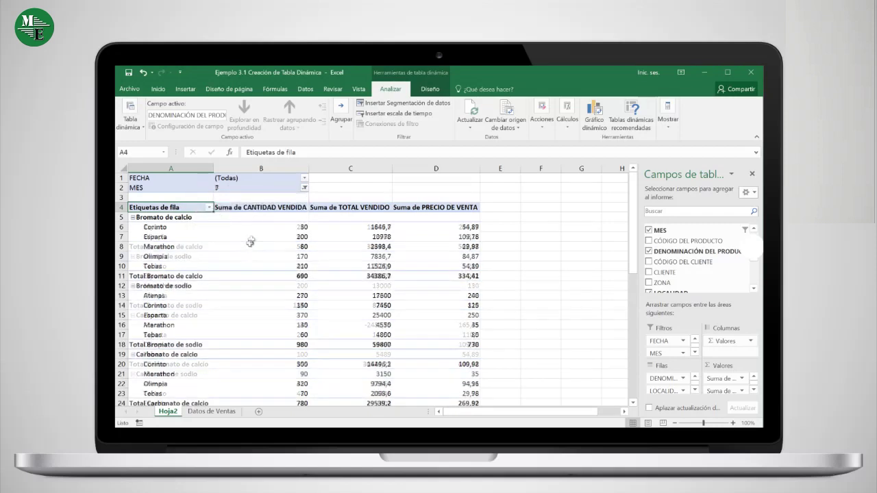
Step: Reset the MES report filter to include all months
{"action": "left_click", "coordinate": [305, 187]}
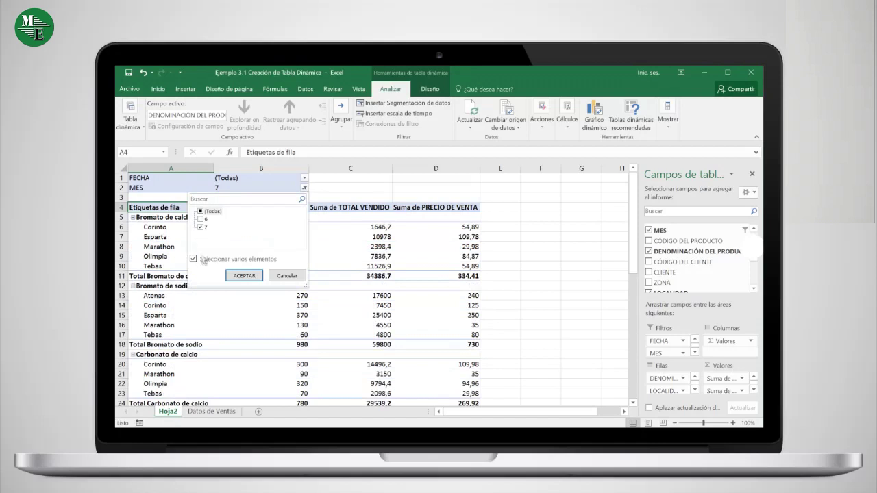
{"action": "left_click", "coordinate": [199, 211]}
{"action": "left_click", "coordinate": [243, 275]}
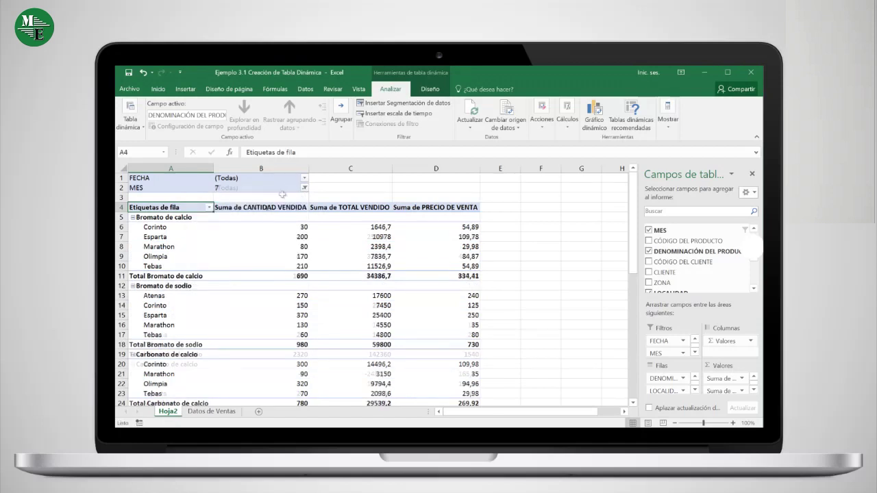
Step: Allow multiple selection in the FECHA report filter and show only the date 21/06/2016
{"action": "left_click", "coordinate": [304, 178]}
{"action": "left_click", "coordinate": [209, 249]}
{"action": "left_click", "coordinate": [209, 200]}
{"action": "left_click", "coordinate": [301, 236]}
{"action": "left_click", "coordinate": [301, 236]}
{"action": "left_click", "coordinate": [301, 236]}
{"action": "left_click", "coordinate": [301, 236]}
{"action": "left_click", "coordinate": [300, 236]}
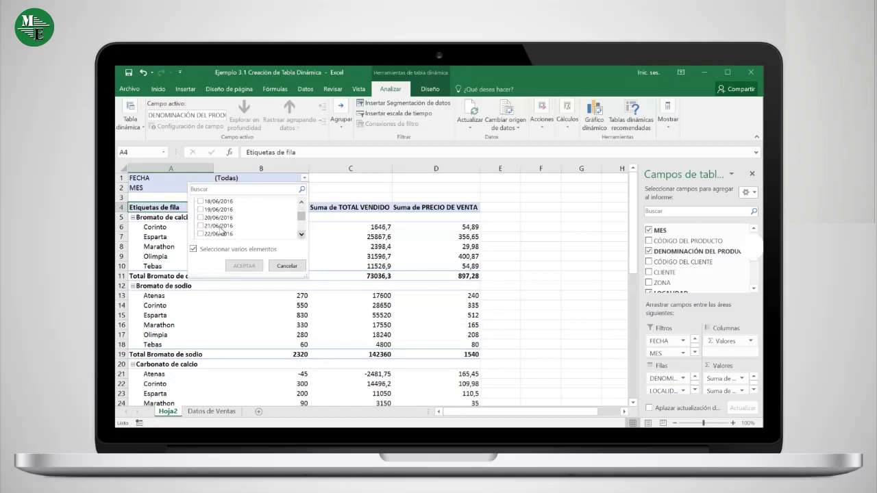
{"action": "left_click", "coordinate": [220, 226]}
{"action": "left_click", "coordinate": [202, 227]}
{"action": "left_click", "coordinate": [244, 266]}
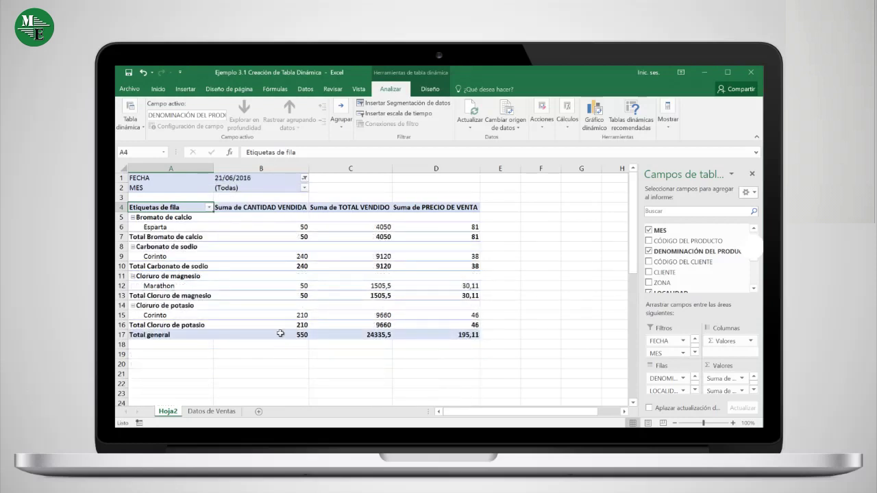
Step: Reset the FECHA report filter to include all dates
{"action": "left_click", "coordinate": [304, 180]}
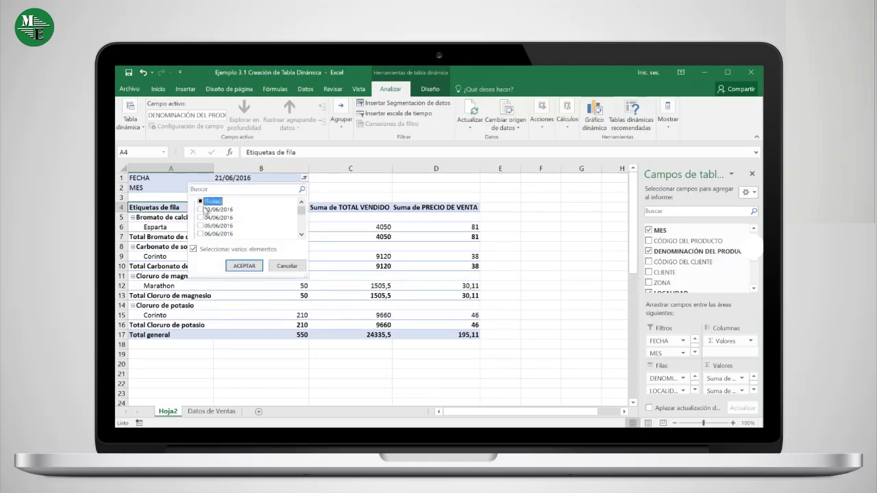
{"action": "left_click", "coordinate": [201, 200]}
{"action": "left_click", "coordinate": [244, 266]}
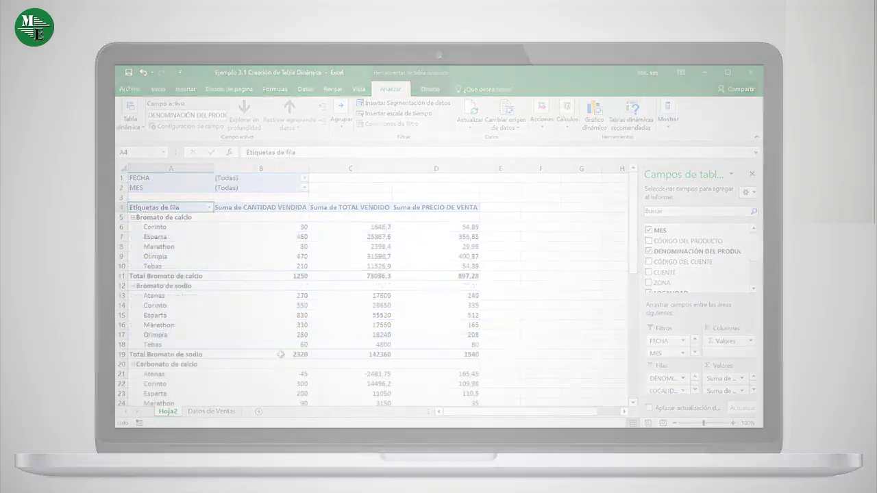